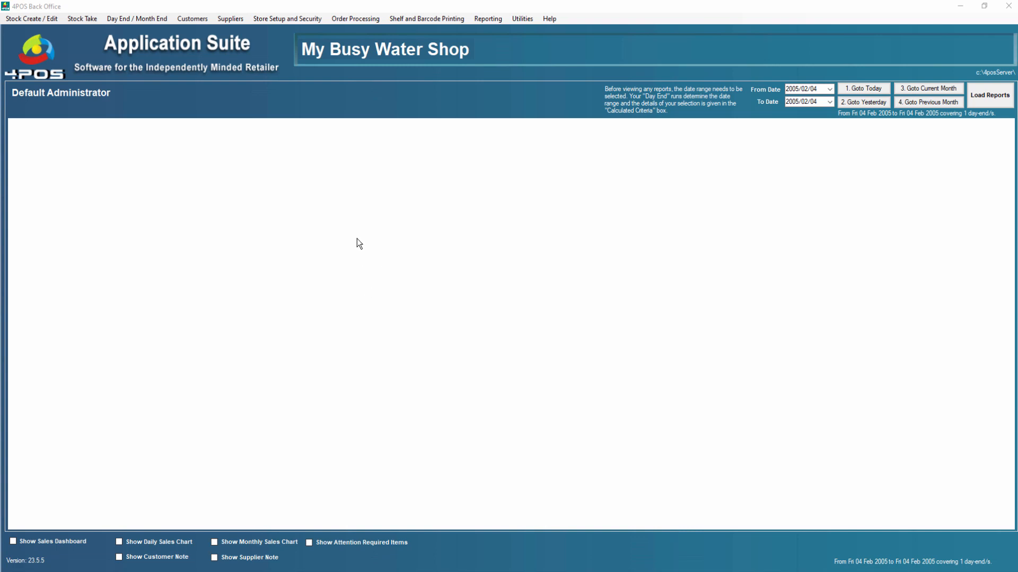
Check the Enable Loyalty option and Loyalty Barcode Prefix in the Point Of Sale Parameters, leaving without running the POS update.
{"action": "left_click", "coordinate": [290, 19]}
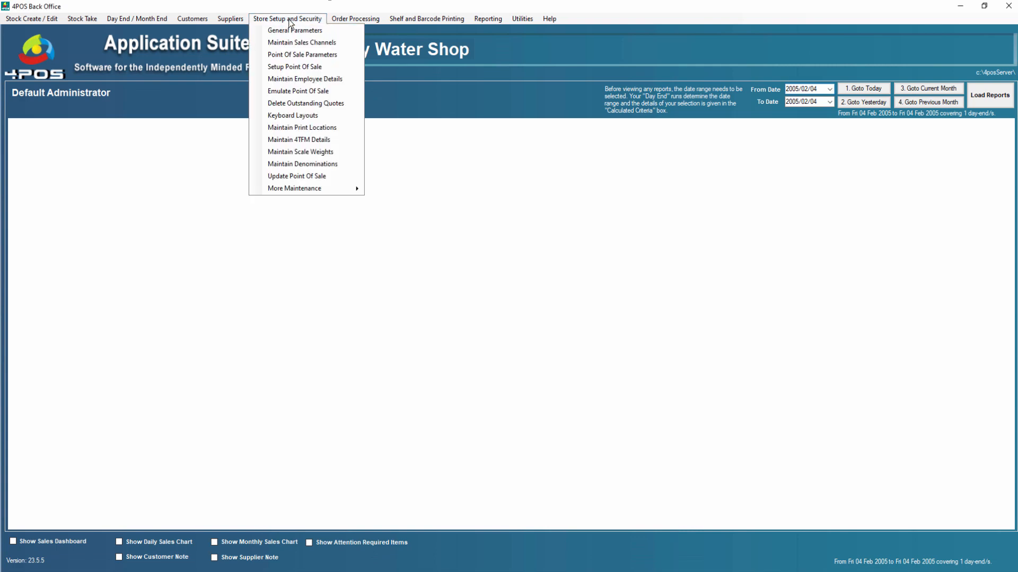
{"action": "left_click", "coordinate": [305, 58]}
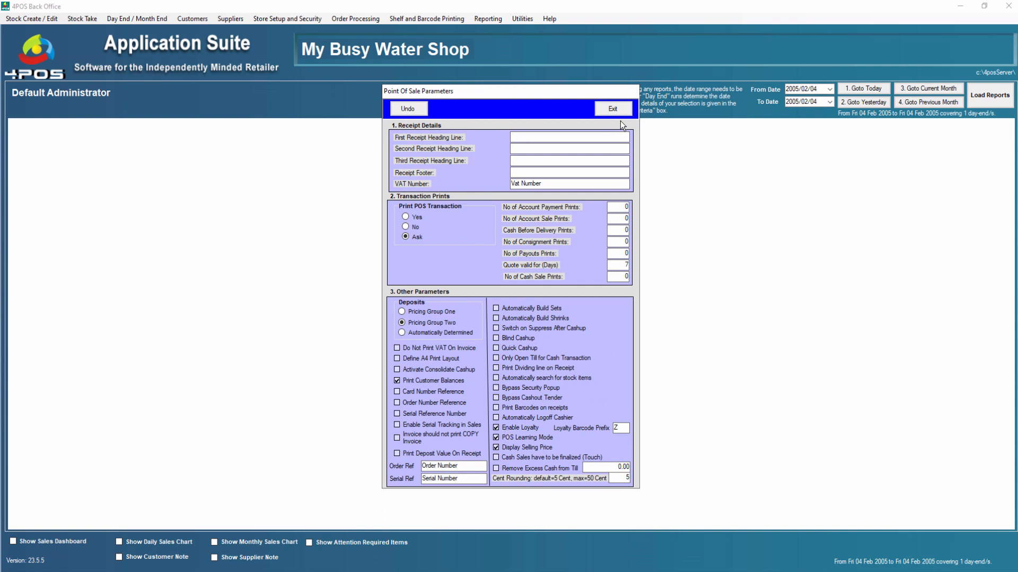
{"action": "mouse_move", "coordinate": [629, 424]}
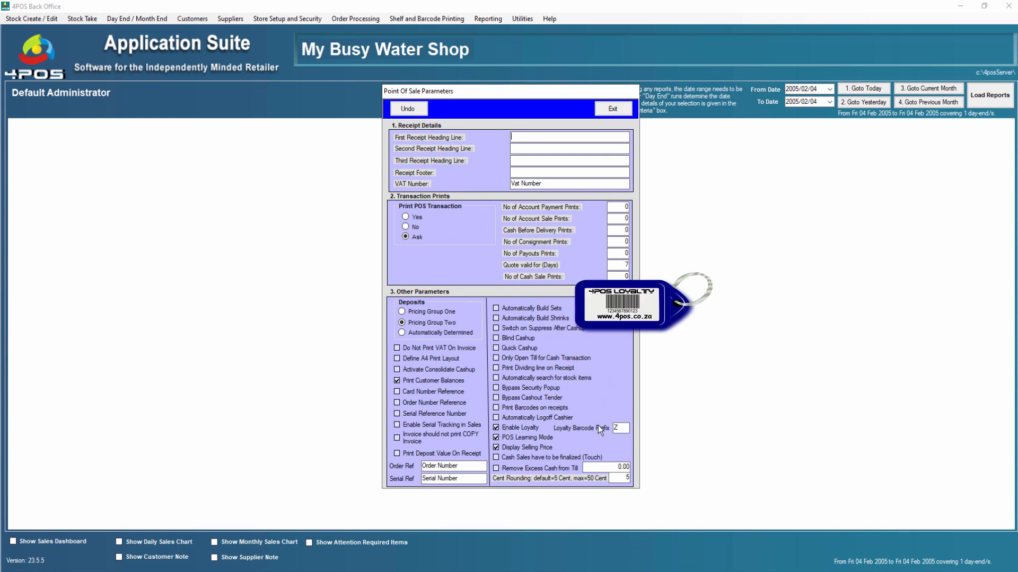
{"action": "left_click", "coordinate": [613, 112]}
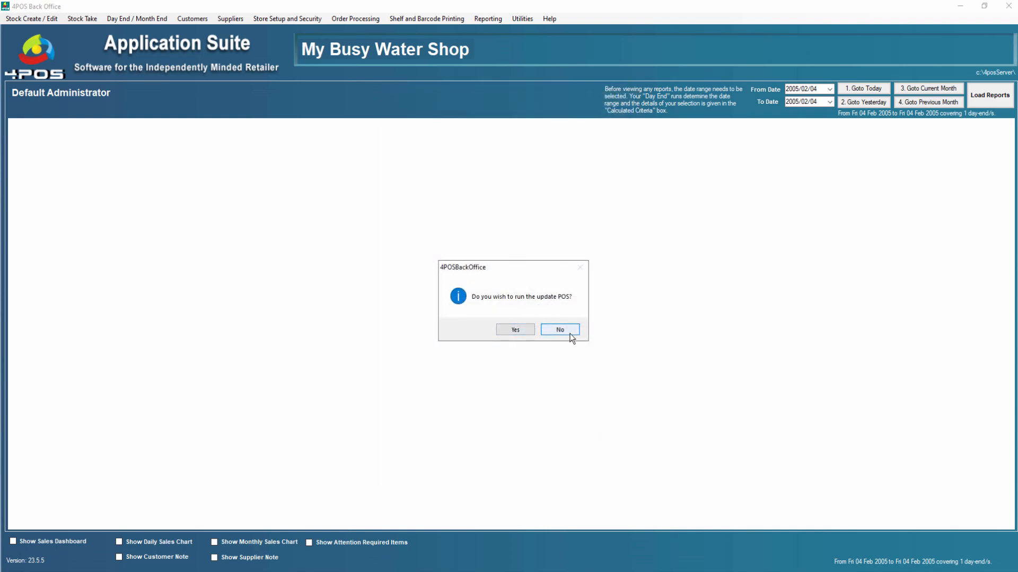
{"action": "left_click", "coordinate": [570, 333]}
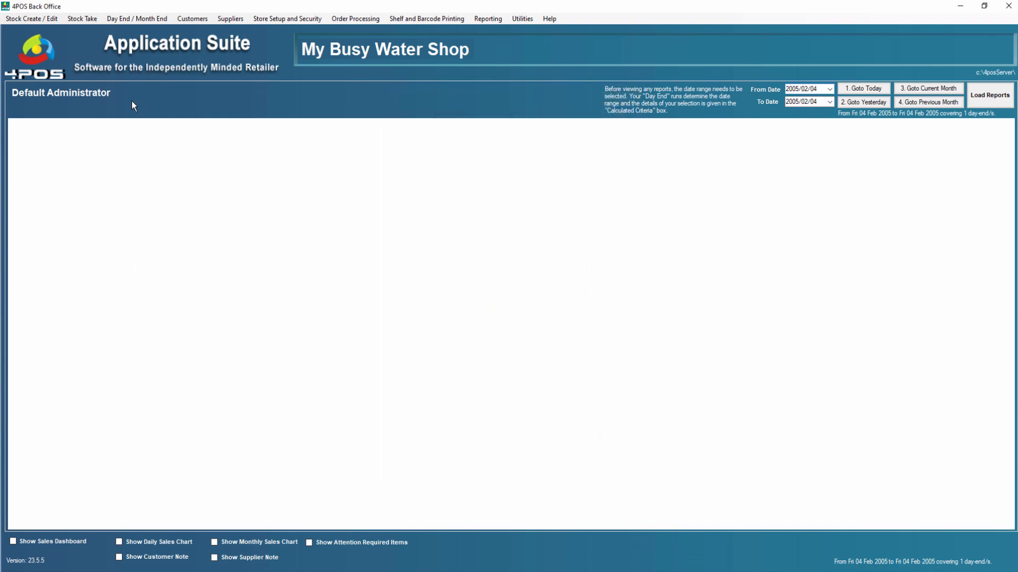
Review the Refill Water per Litre stock item's details, including its Loyalty Item setting, and its pricing, skipping the POS update.
{"action": "left_click", "coordinate": [37, 20]}
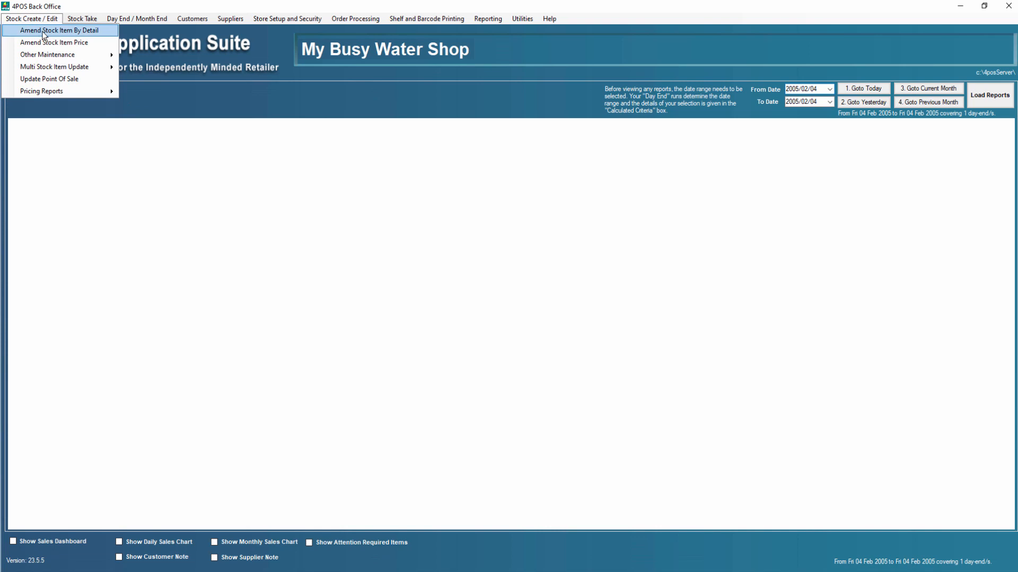
{"action": "left_click", "coordinate": [43, 32]}
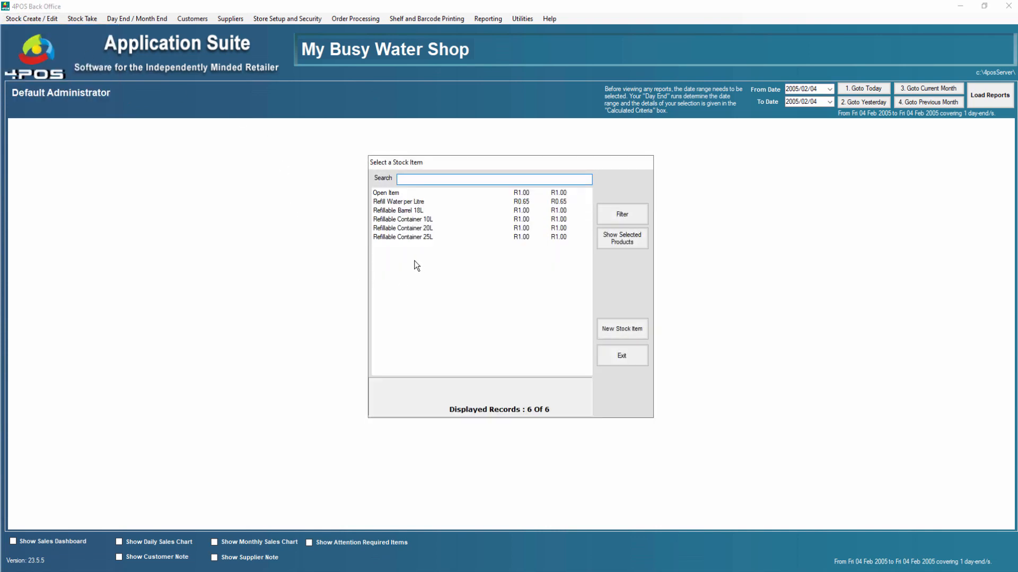
{"action": "double_click", "coordinate": [401, 202]}
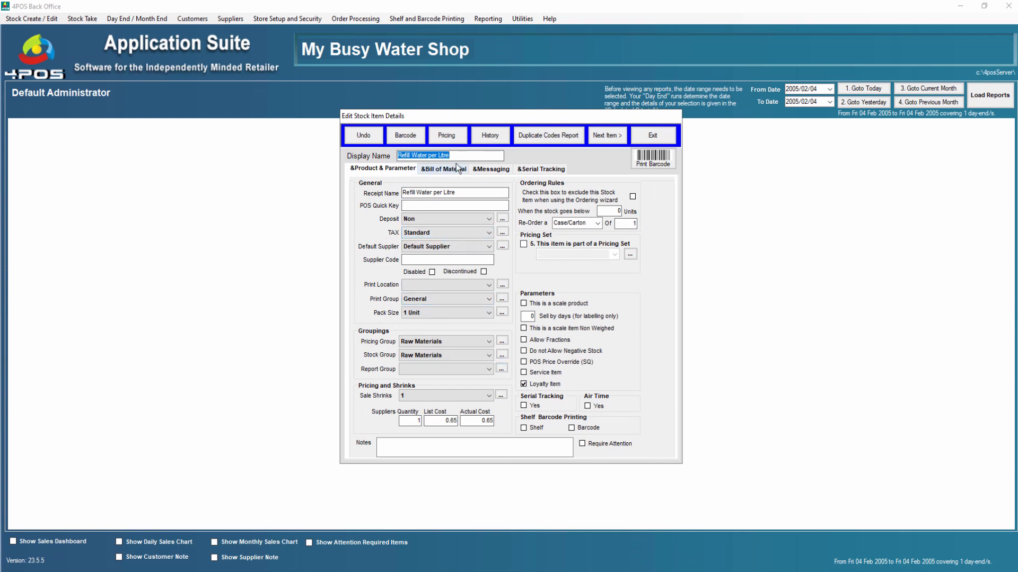
{"action": "left_click", "coordinate": [455, 138]}
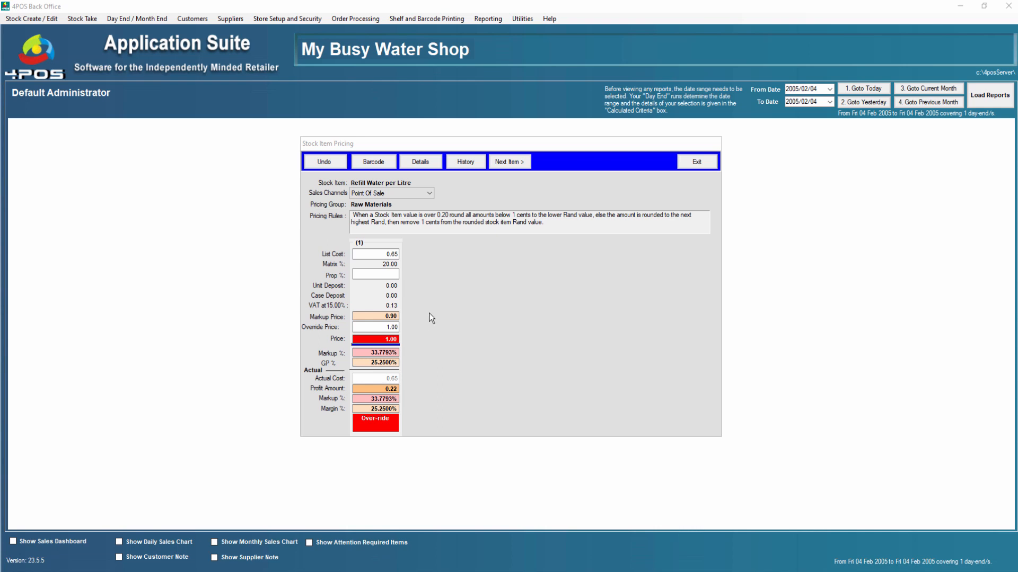
{"action": "left_click", "coordinate": [698, 165]}
{"action": "left_click", "coordinate": [623, 356]}
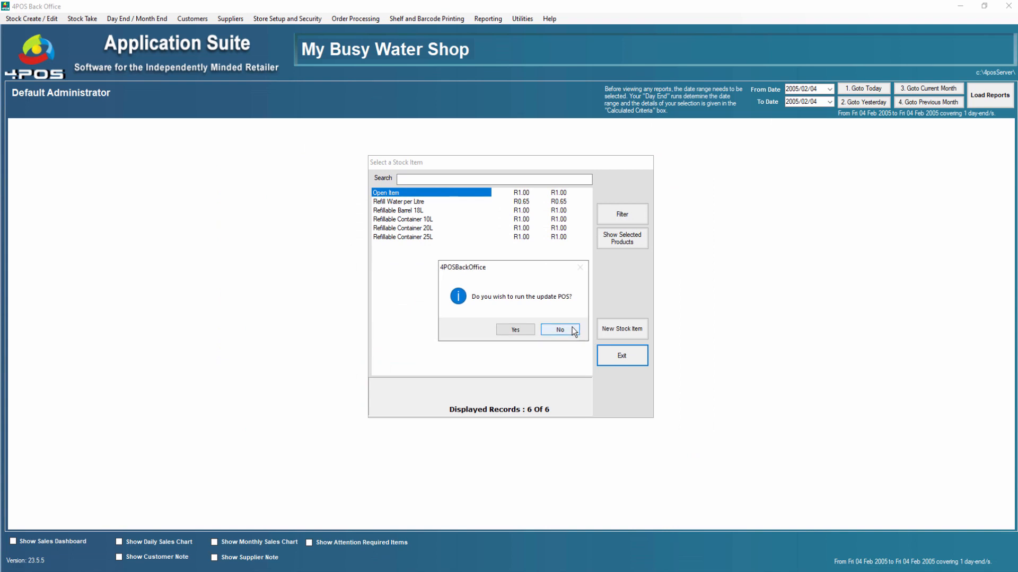
{"action": "left_click", "coordinate": [563, 332]}
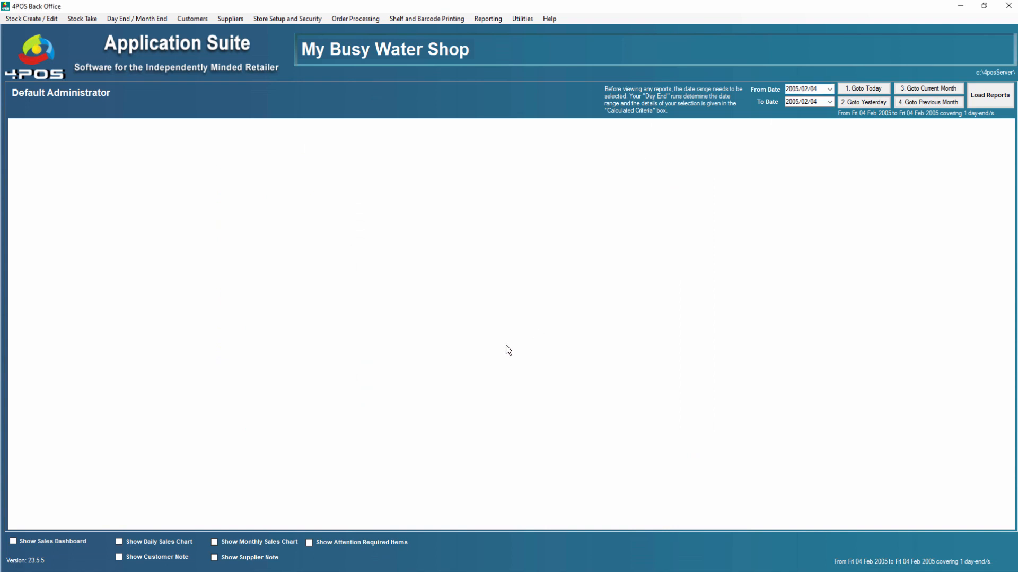
Examine the value ranges and points in the Loyalty Point Grid, closing it without running the POS update.
{"action": "left_click", "coordinate": [258, 19]}
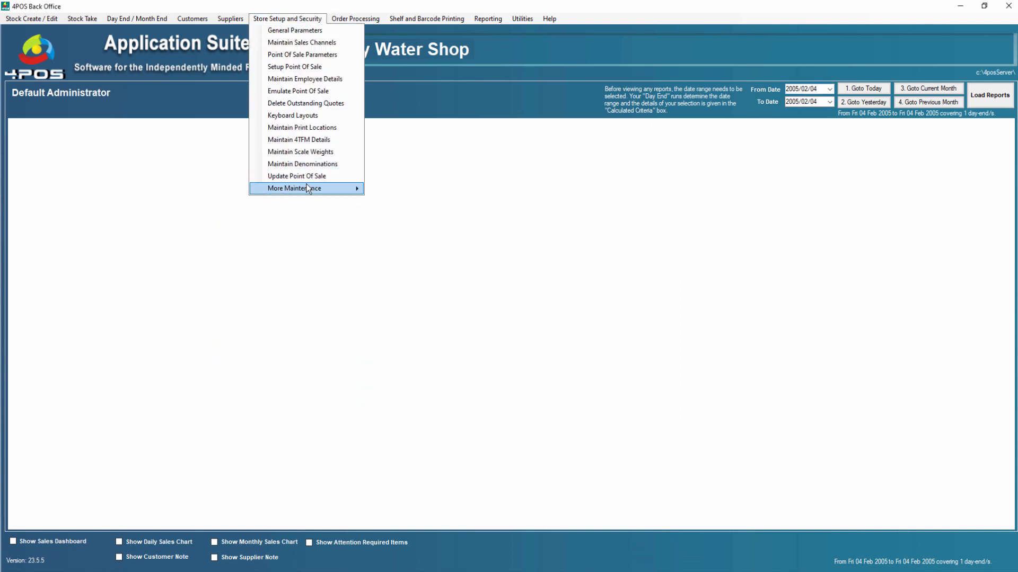
{"action": "mouse_move", "coordinate": [309, 188]}
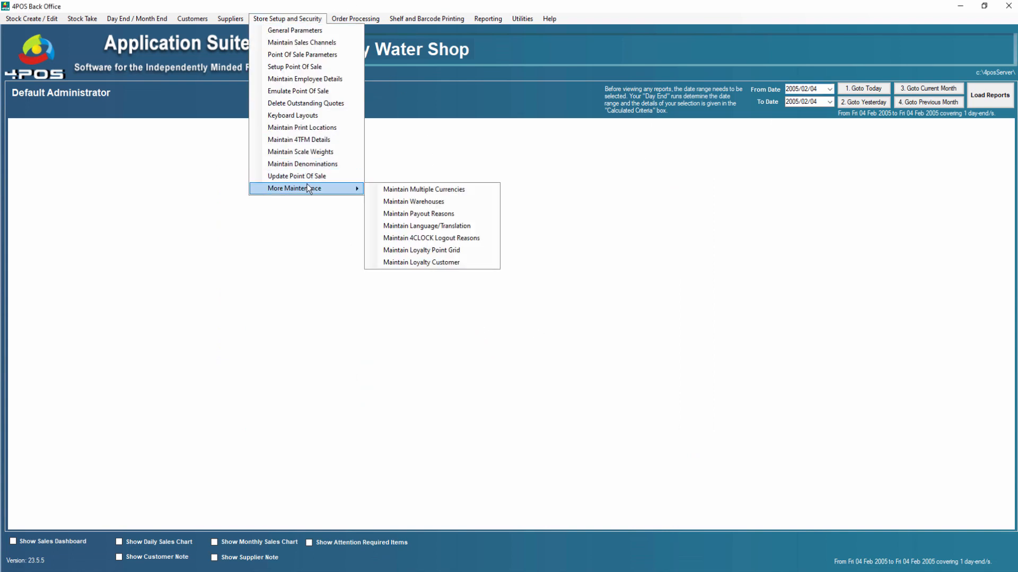
{"action": "left_click", "coordinate": [434, 251]}
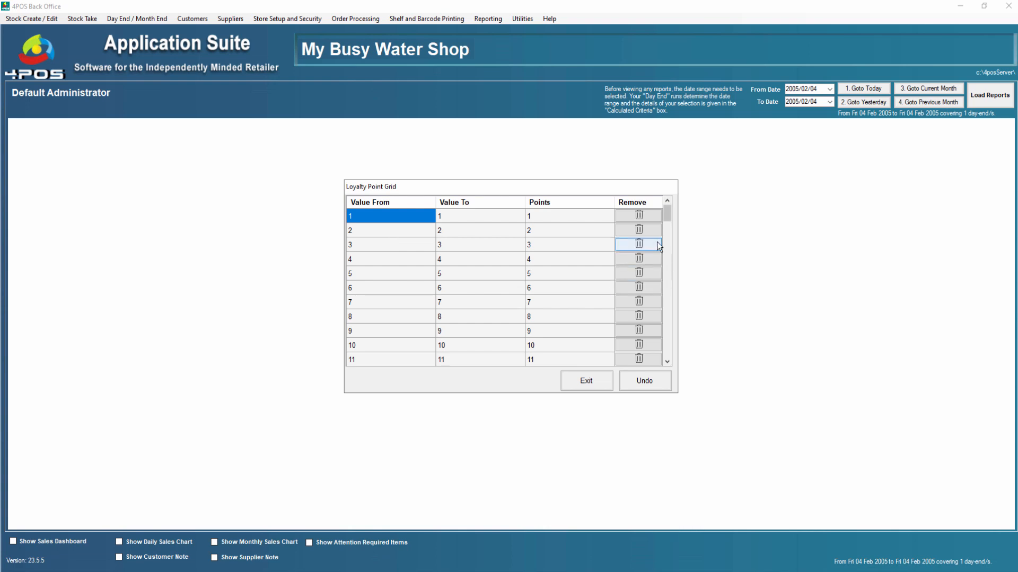
{"action": "left_click_drag", "start_coordinate": [667, 212], "coordinate": [663, 347]}
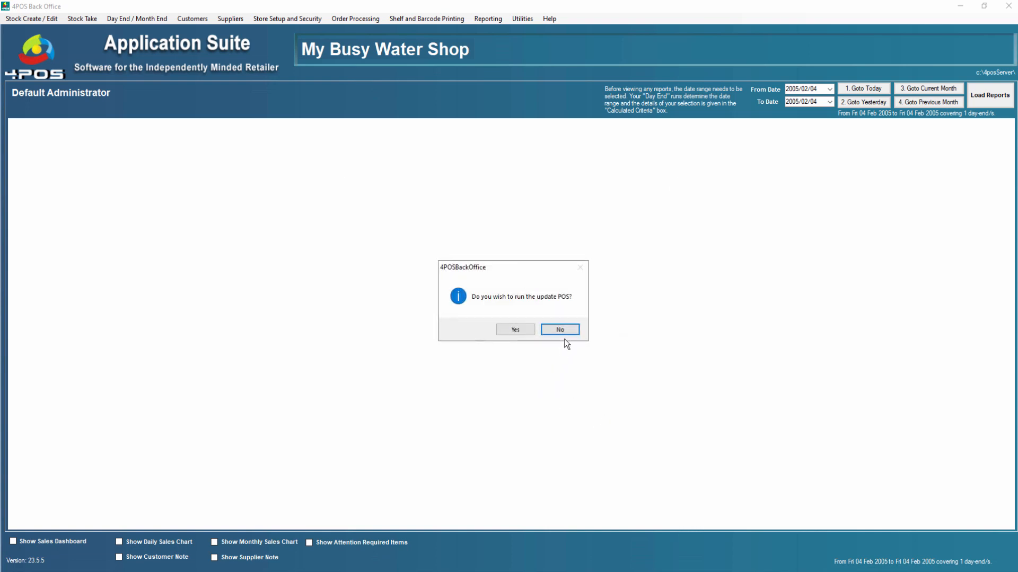
{"action": "left_click", "coordinate": [562, 332]}
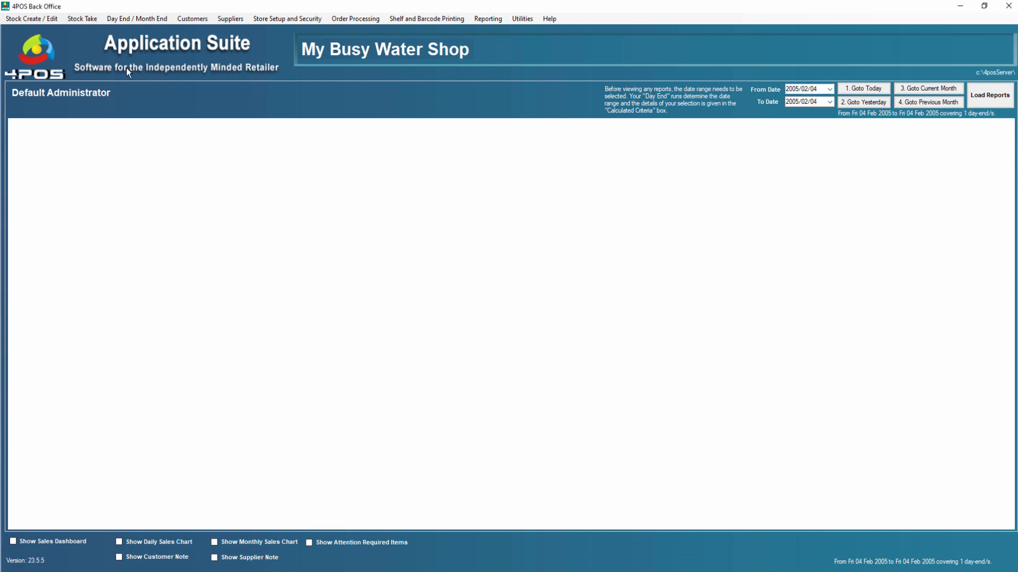
Examine the Loyalty deposit's inclusive bottle price in the deposit maintenance records, and close them.
{"action": "left_click", "coordinate": [46, 19]}
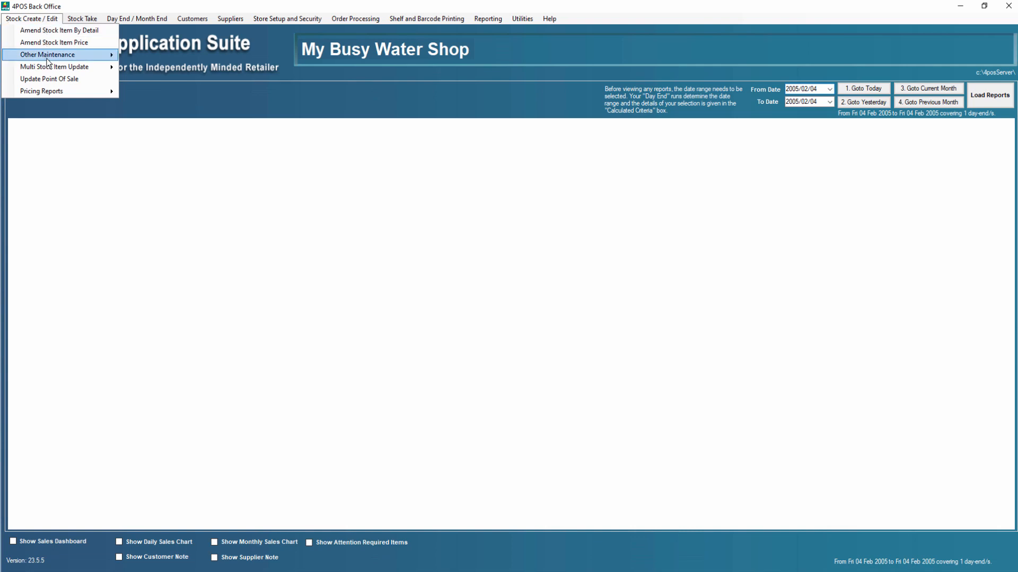
{"action": "mouse_move", "coordinate": [49, 55]}
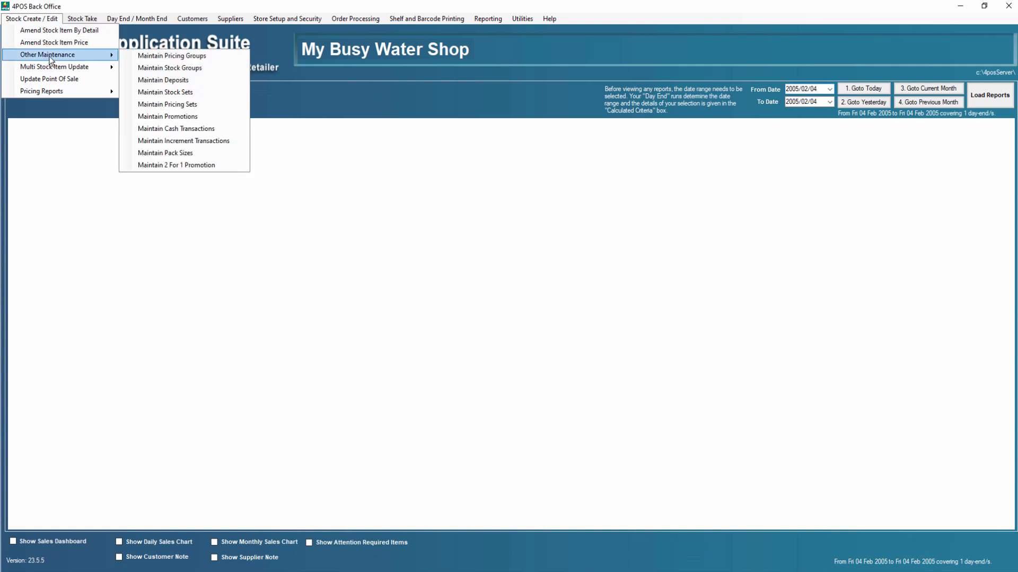
{"action": "left_click", "coordinate": [195, 81]}
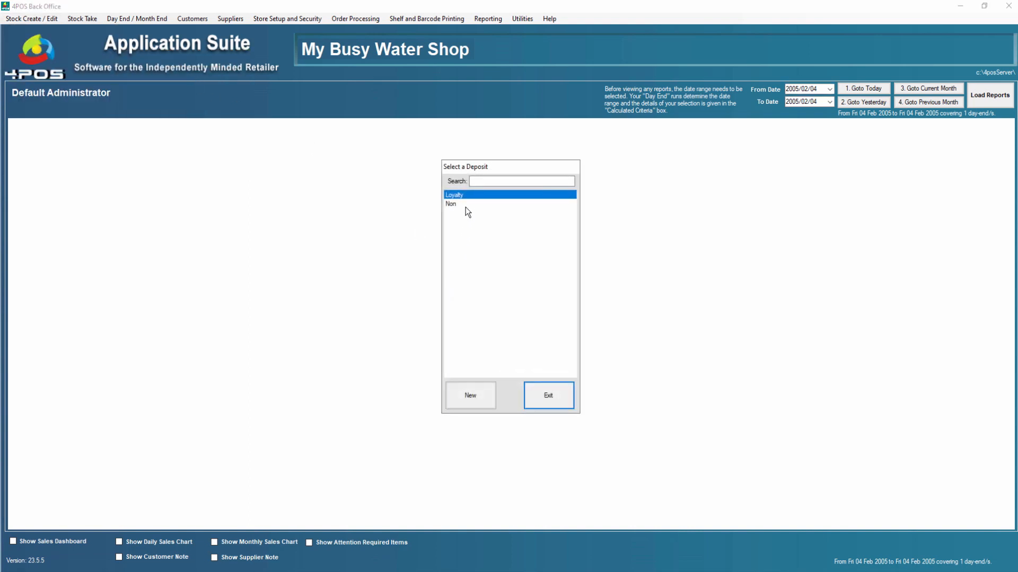
{"action": "double_click", "coordinate": [471, 201]}
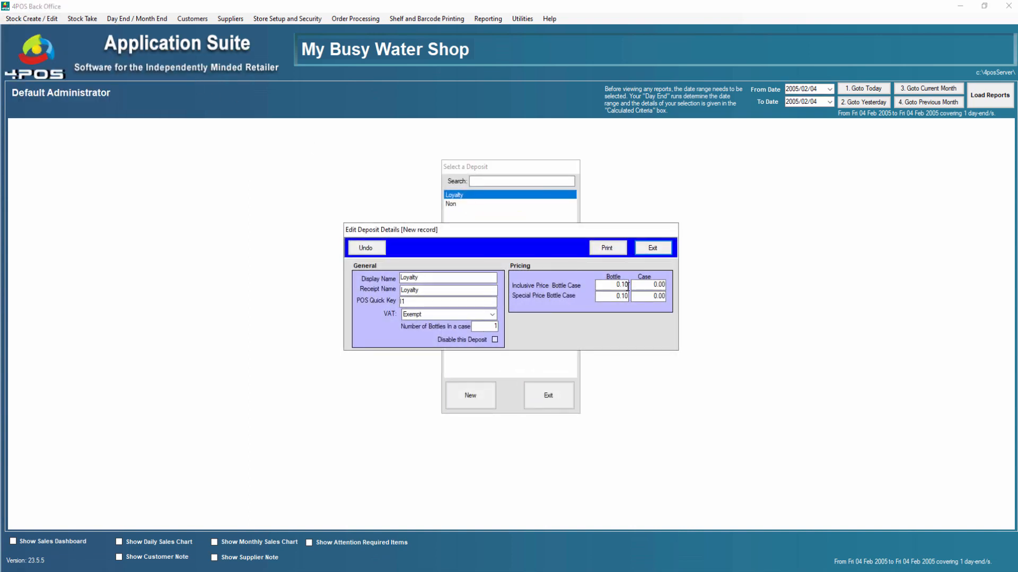
{"action": "left_click_drag", "start_coordinate": [610, 286], "coordinate": [630, 285]}
{"action": "left_click", "coordinate": [658, 247]}
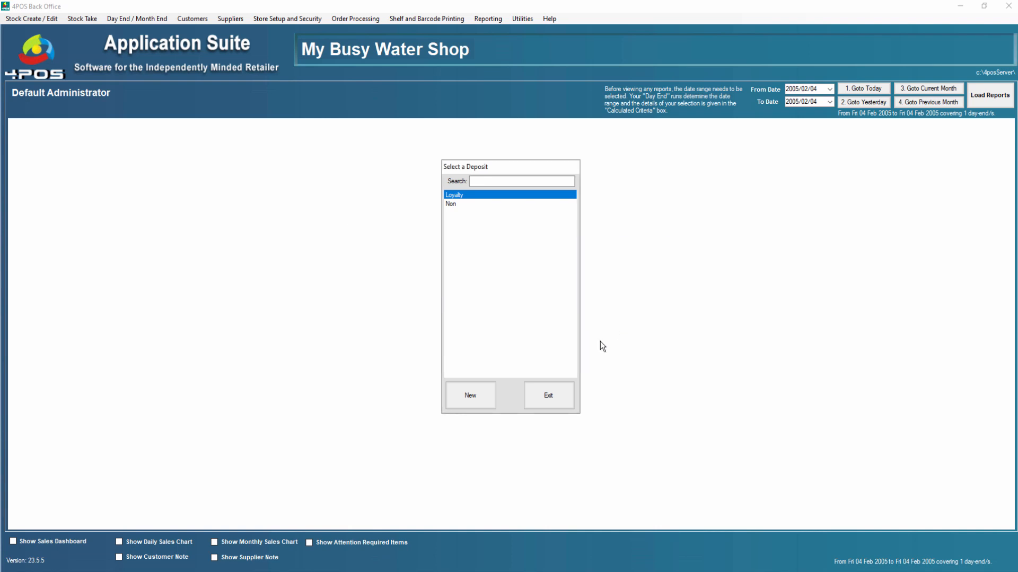
{"action": "left_click", "coordinate": [555, 399]}
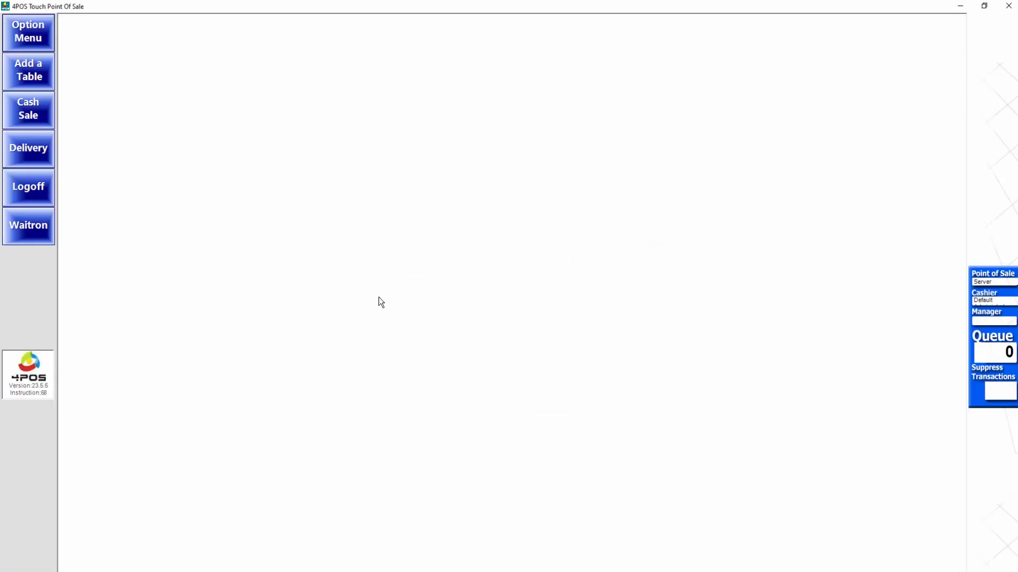
In 4POS Touch Point Of Sale, set the loyalty option to prompt for redeeming points only if more than 99.
{"action": "left_click", "coordinate": [28, 31]}
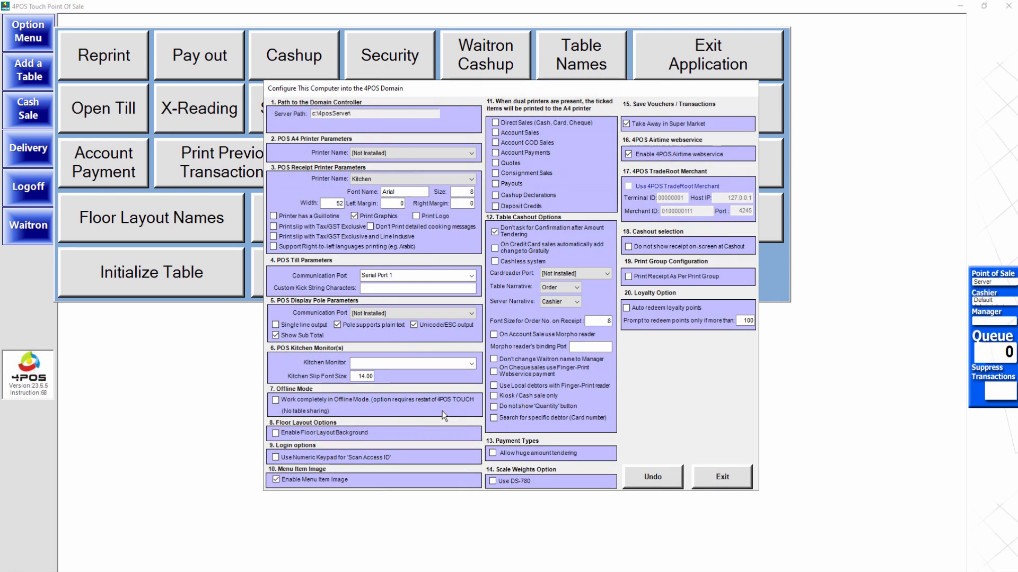
{"action": "double_click", "coordinate": [737, 323]}
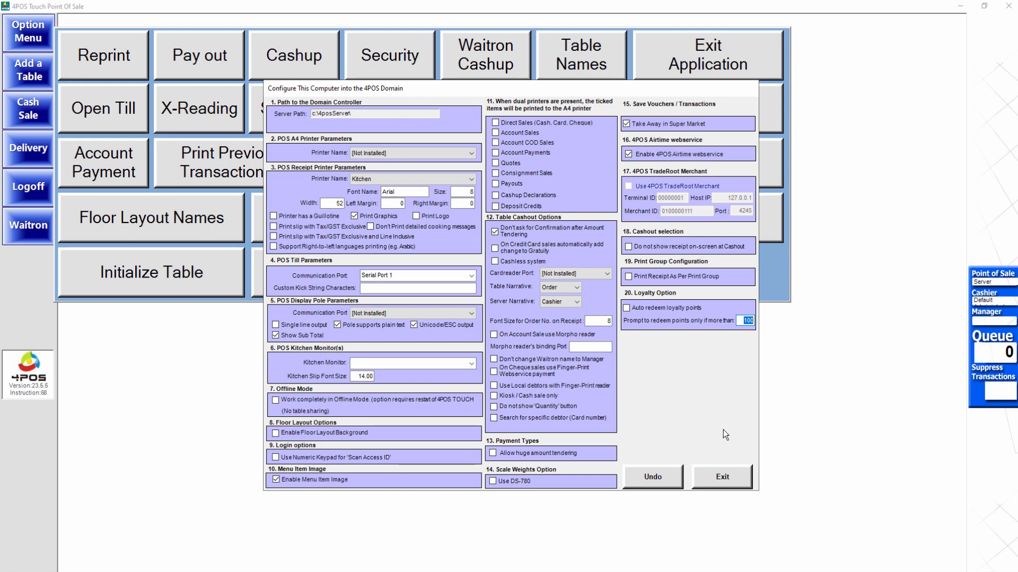
{"action": "type", "text": "99"}
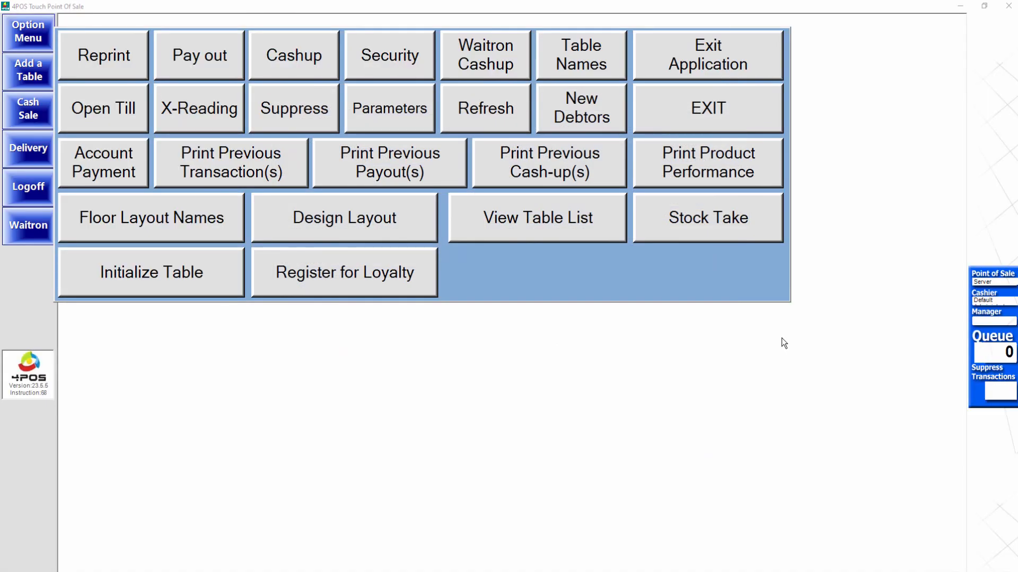
{"action": "left_click", "coordinate": [728, 104]}
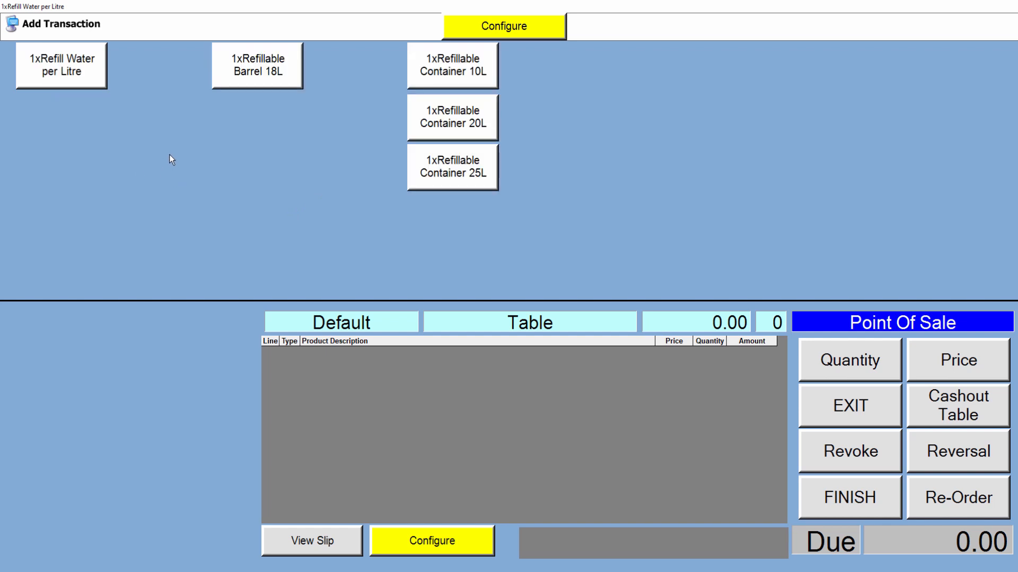
Add Refill Water per Litre to the sale with a quantity of 65.
{"action": "left_click", "coordinate": [61, 72]}
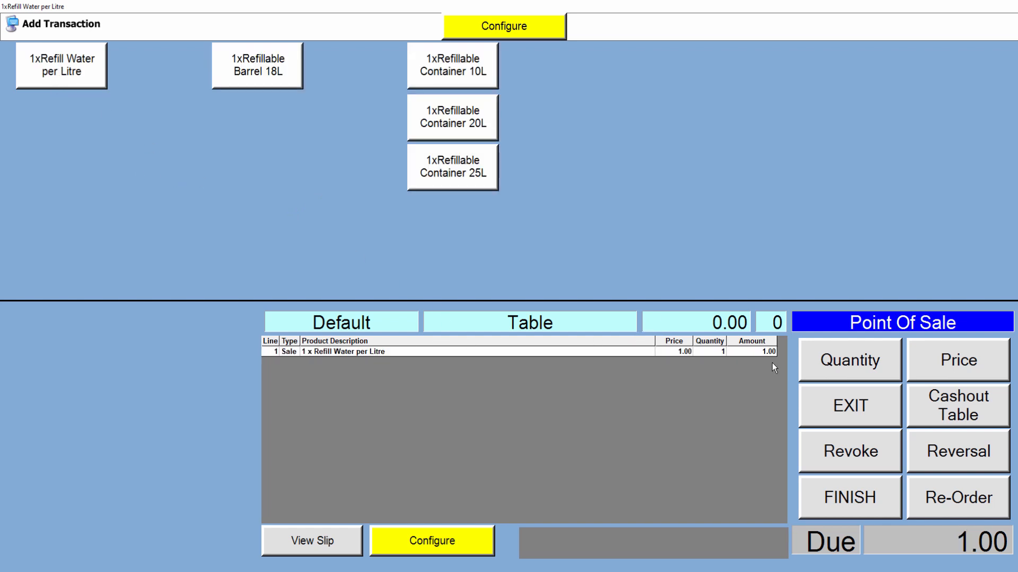
{"action": "left_click", "coordinate": [864, 368]}
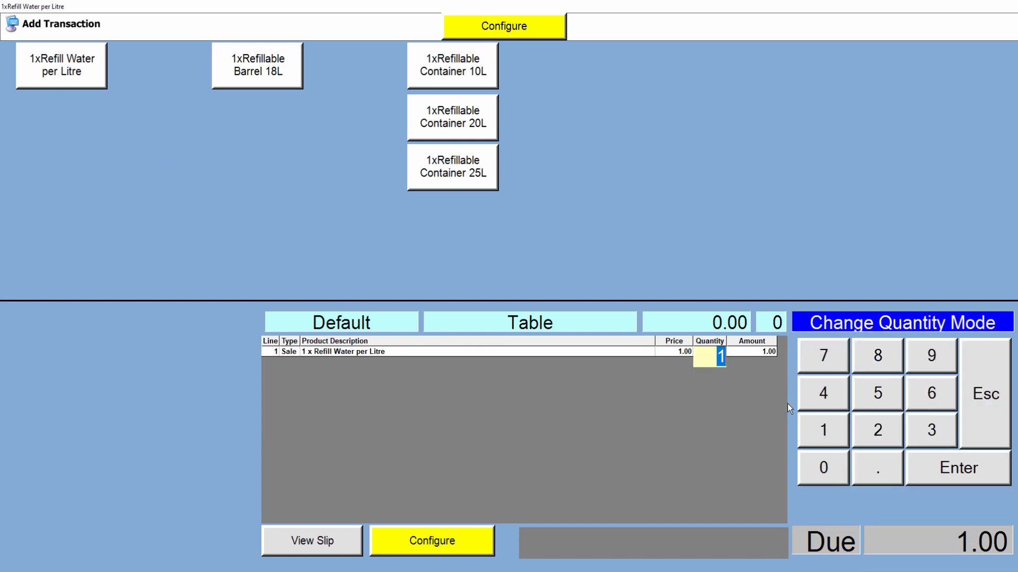
{"action": "left_click", "coordinate": [936, 391]}
{"action": "left_click", "coordinate": [884, 392]}
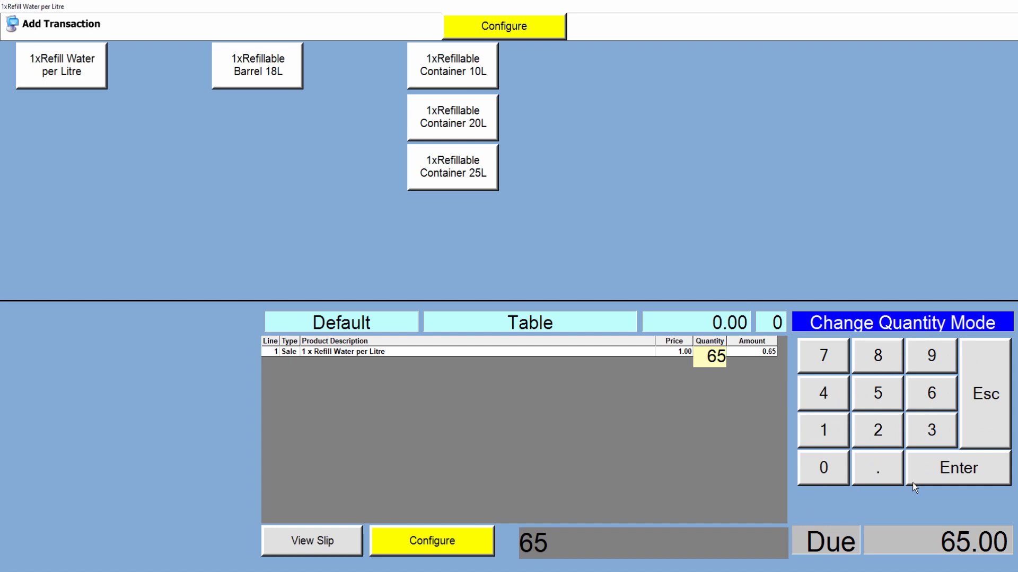
{"action": "left_click", "coordinate": [965, 473]}
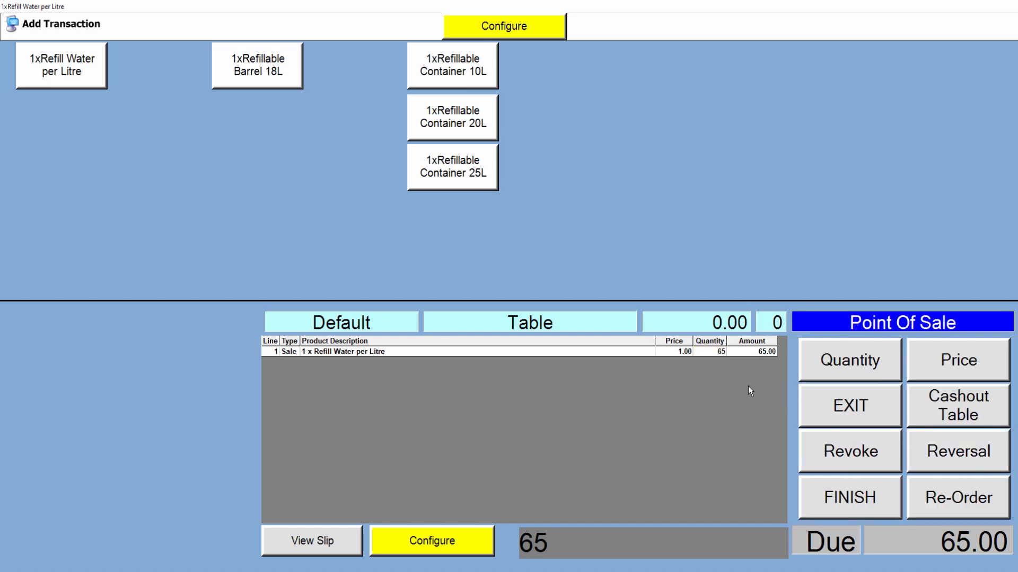
Cash out the sale, assigning it to the first existing loyalty customer and tendering R 100 in cash.
{"action": "left_click", "coordinate": [958, 405]}
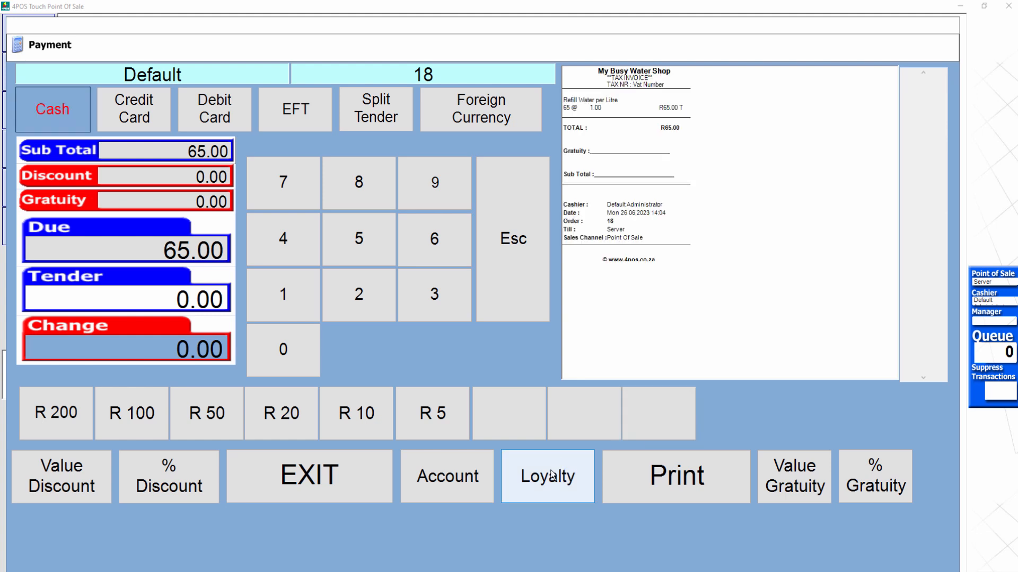
{"action": "left_click", "coordinate": [551, 476]}
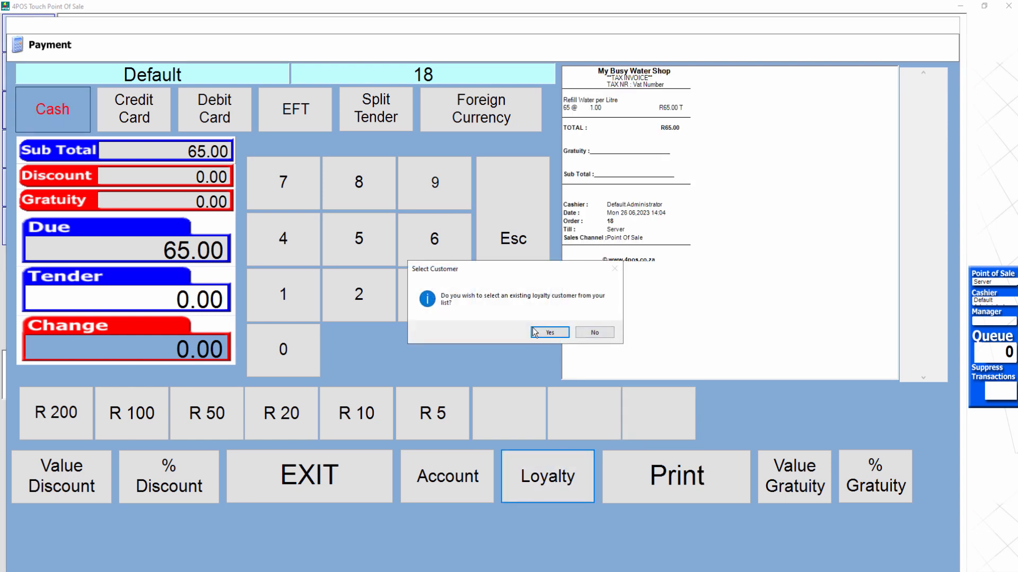
{"action": "left_click", "coordinate": [553, 333]}
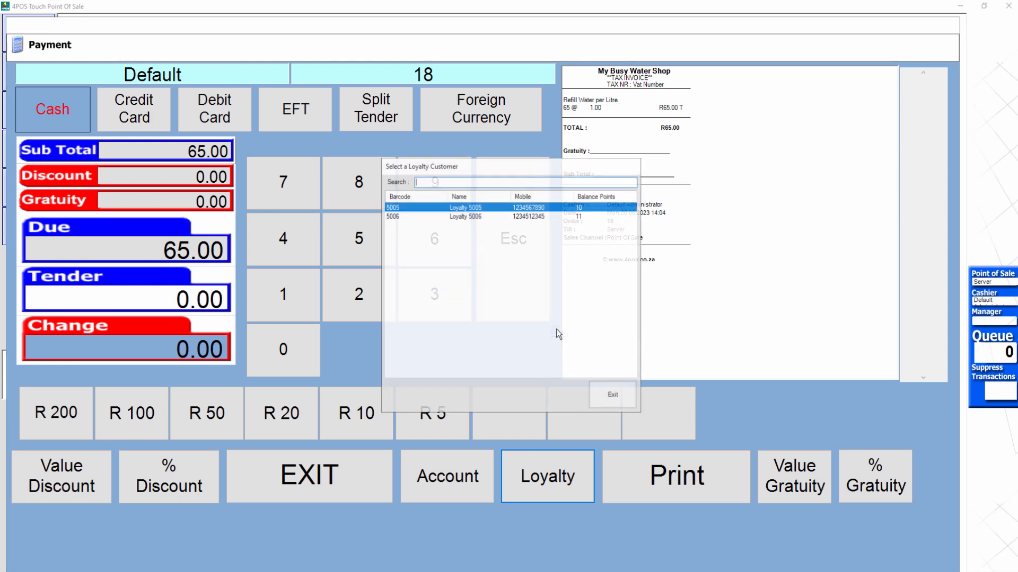
{"action": "double_click", "coordinate": [501, 207]}
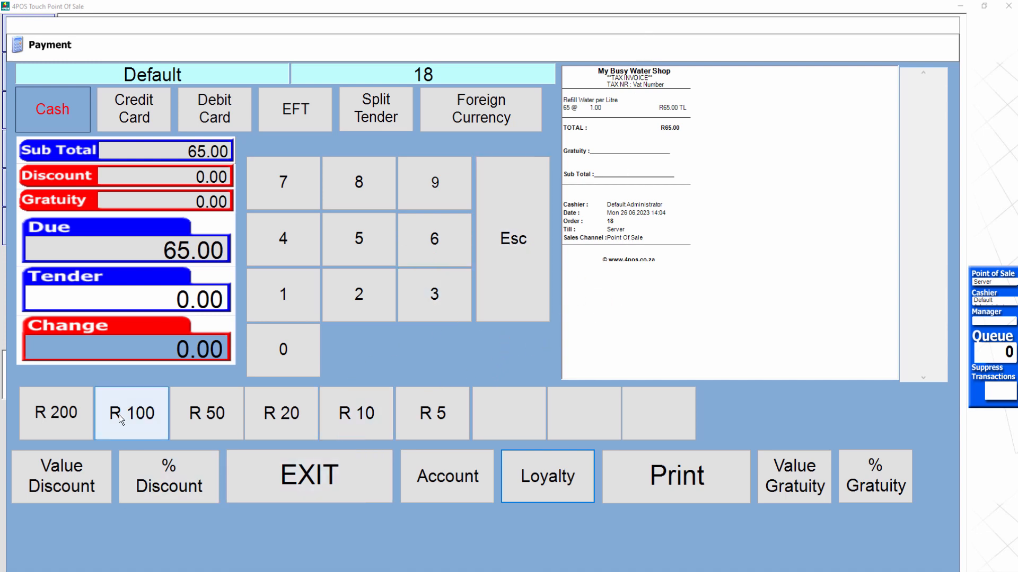
{"action": "left_click", "coordinate": [144, 414]}
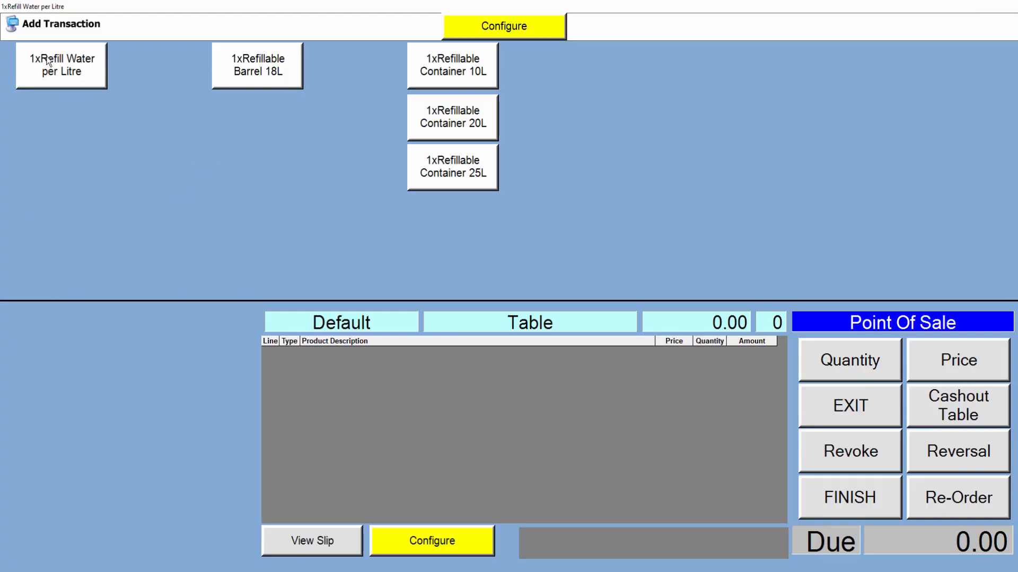
Add Refill Water per Litre to the new sale with a quantity of 25.
{"action": "left_click", "coordinate": [82, 63]}
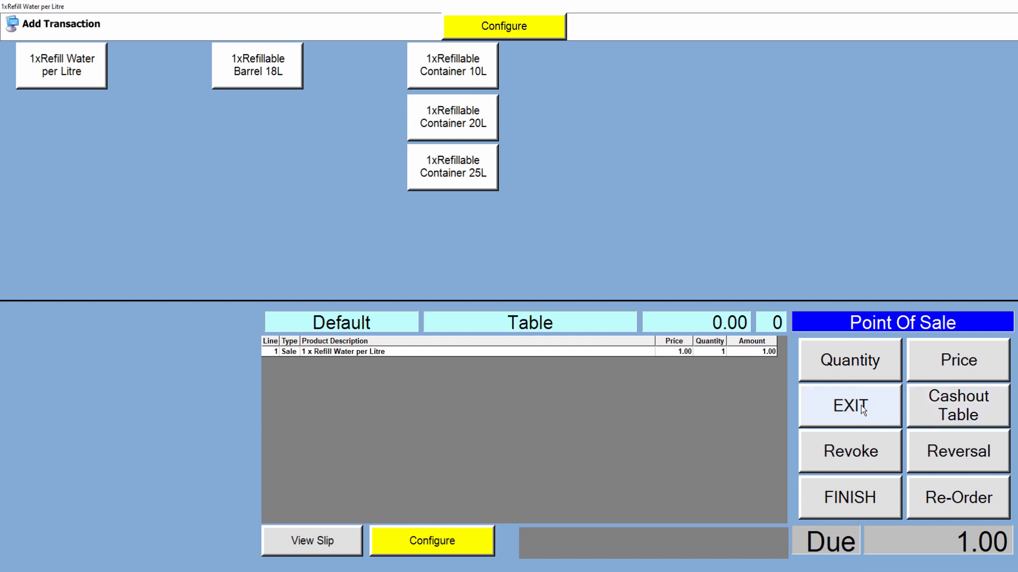
{"action": "left_click", "coordinate": [850, 363]}
{"action": "left_click", "coordinate": [878, 427]}
{"action": "left_click", "coordinate": [885, 400]}
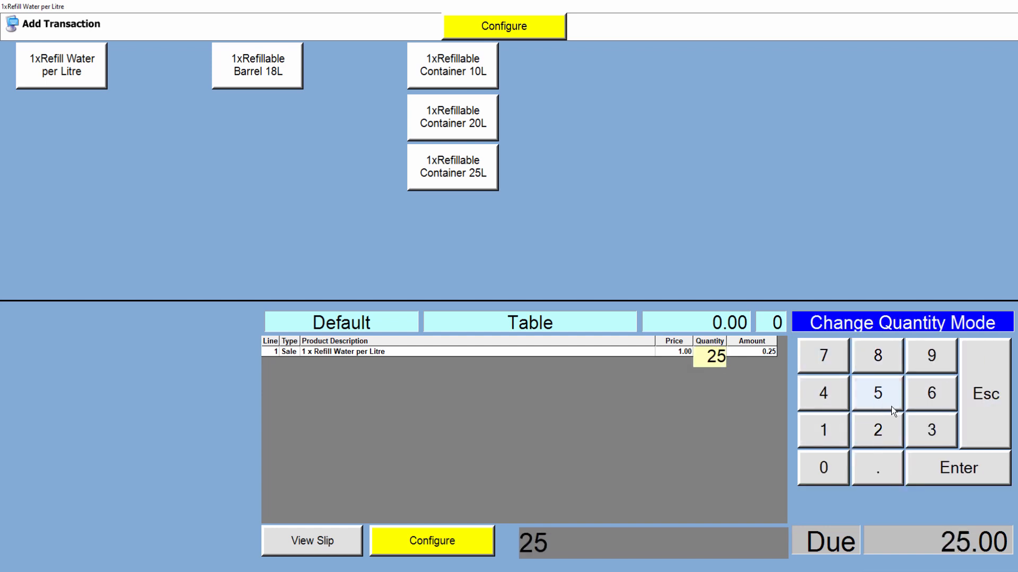
{"action": "left_click", "coordinate": [957, 472]}
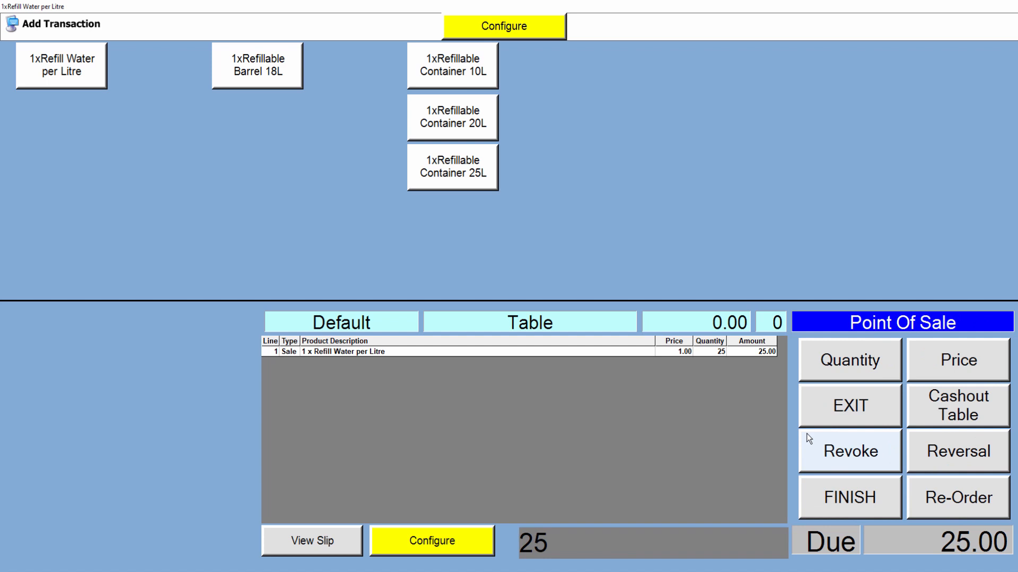
Cash out the 25-litre sale, assigning it to the first existing loyalty customer and tendering R 50 in cash.
{"action": "left_click", "coordinate": [954, 399]}
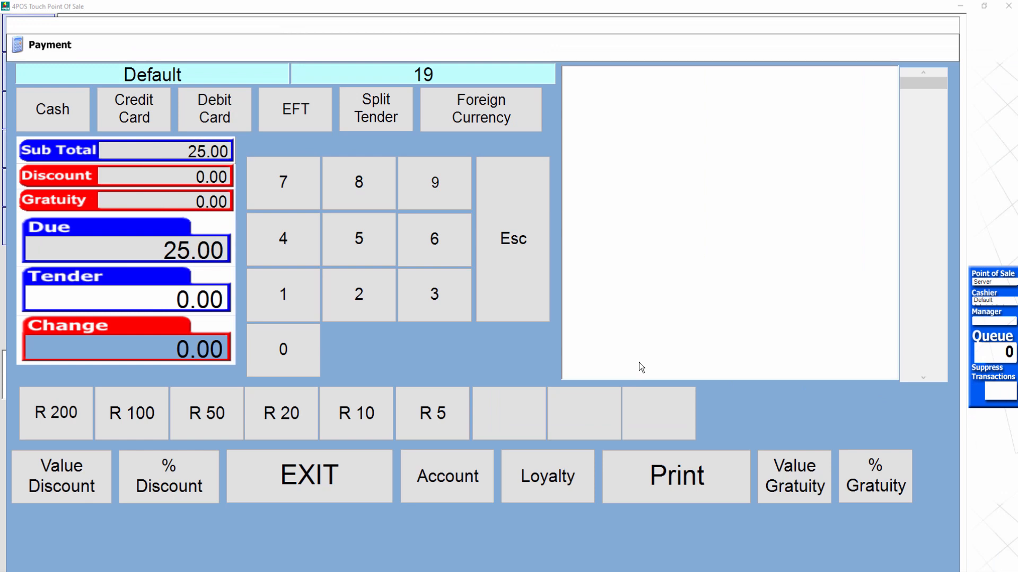
{"action": "left_click", "coordinate": [547, 476]}
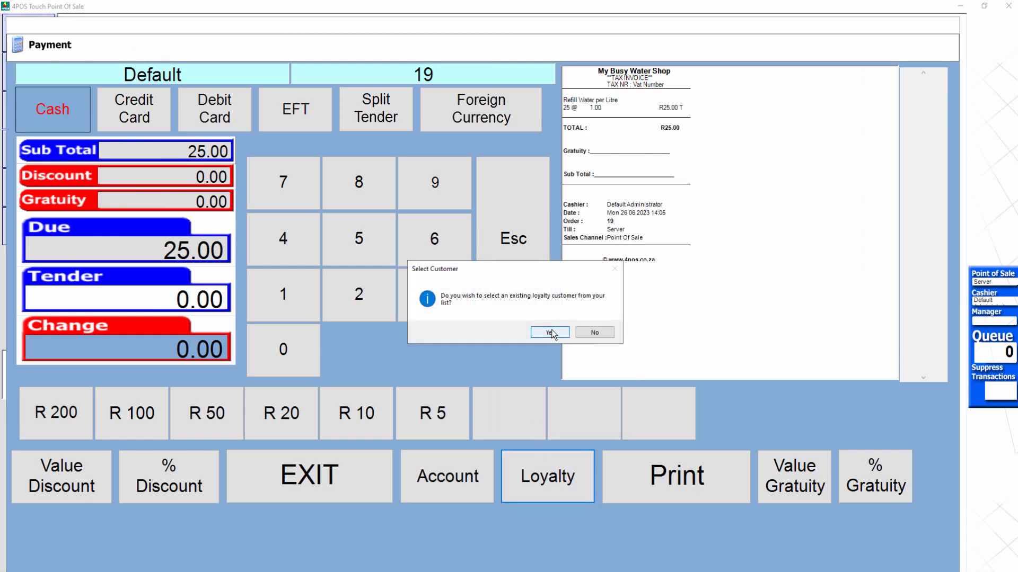
{"action": "left_click", "coordinate": [552, 333]}
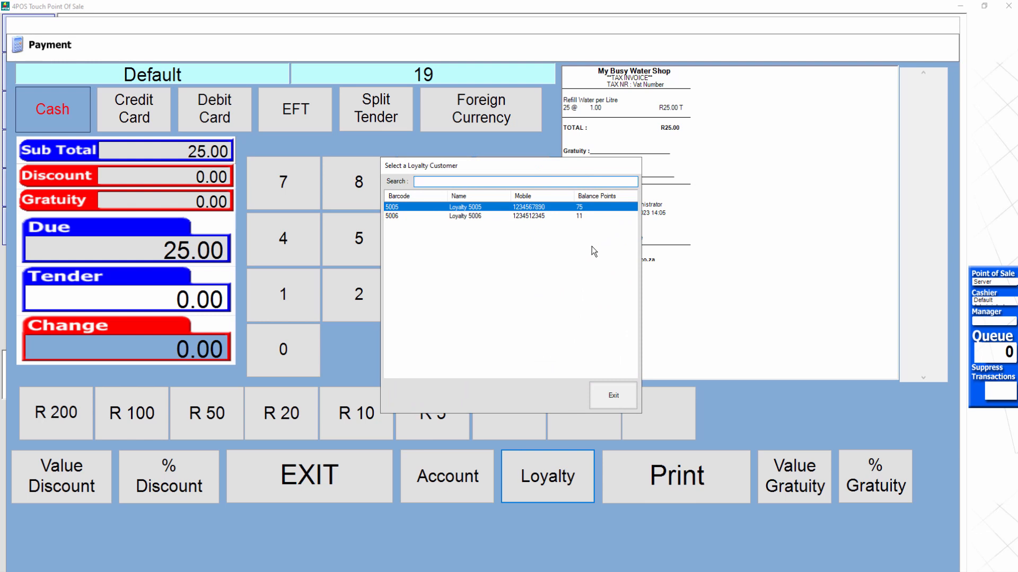
{"action": "double_click", "coordinate": [511, 208]}
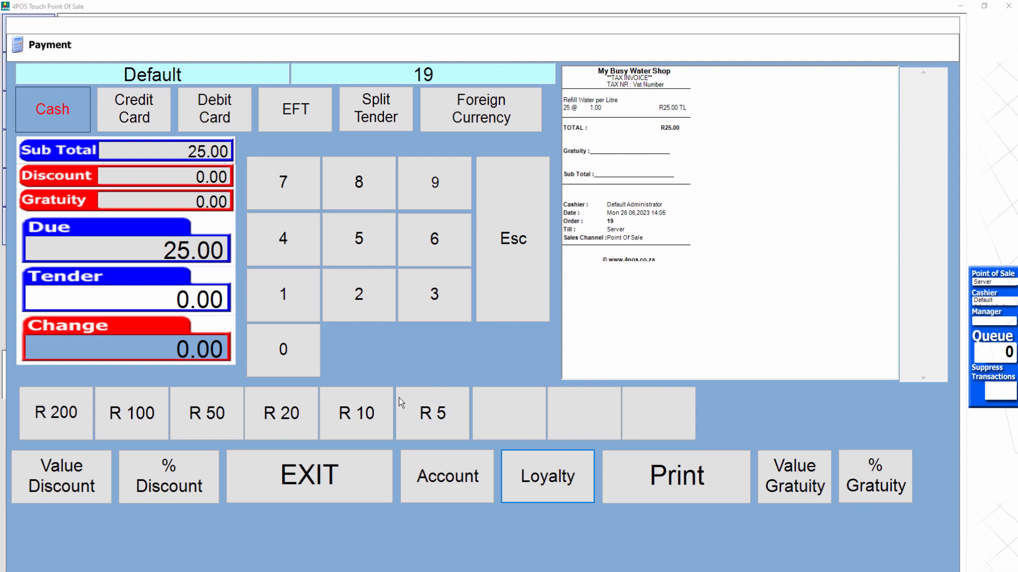
{"action": "left_click", "coordinate": [193, 418]}
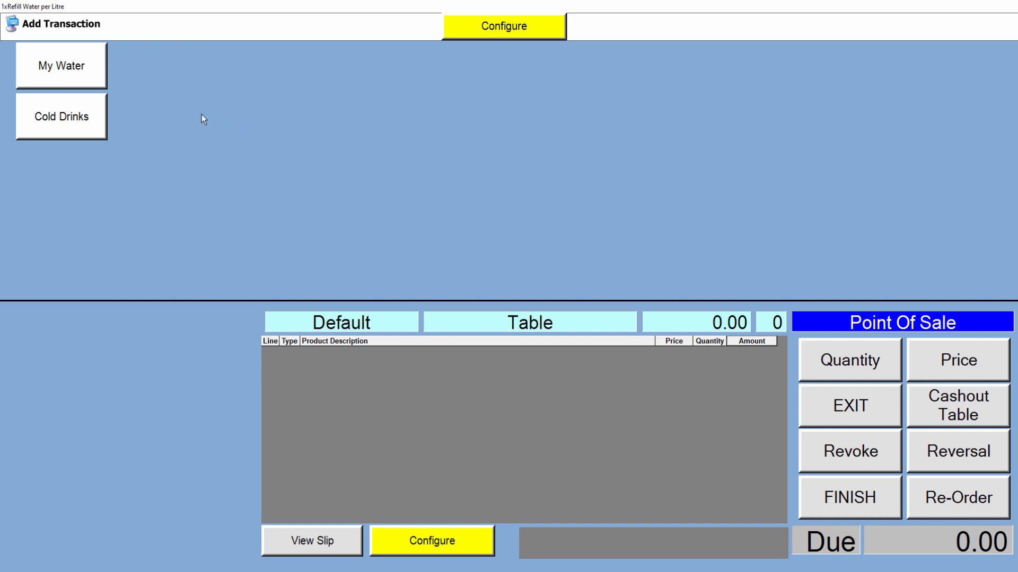
From the My Water group, add Refill Water per Litre to another sale with a quantity of 10.
{"action": "left_click", "coordinate": [81, 74]}
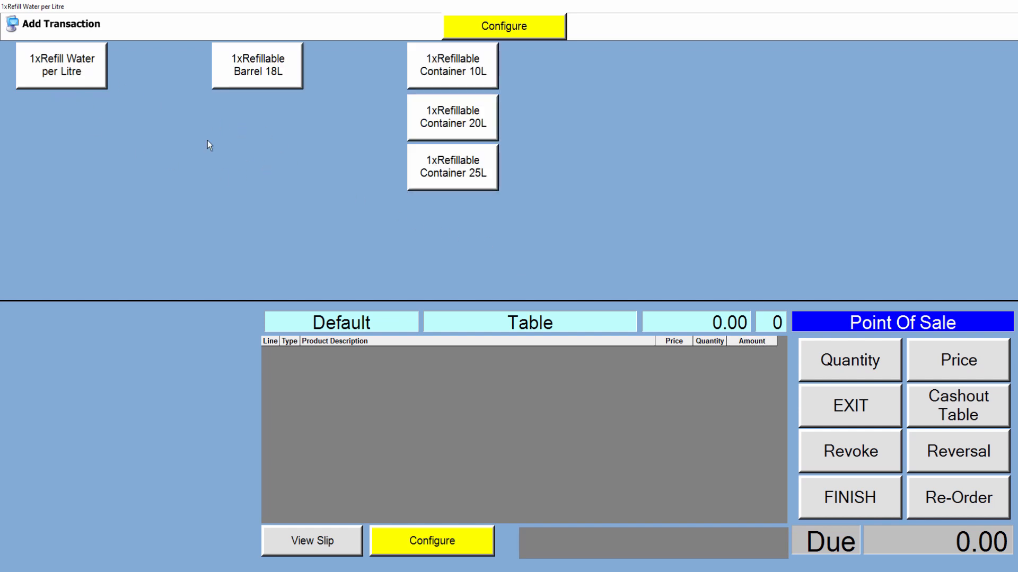
{"action": "left_click", "coordinate": [78, 78]}
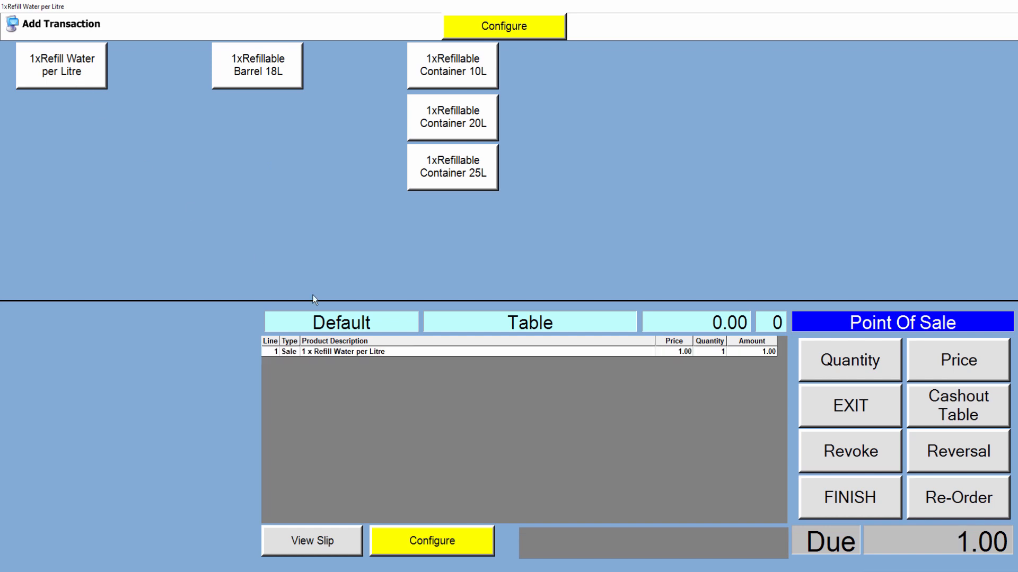
{"action": "left_click", "coordinate": [881, 356]}
{"action": "left_click", "coordinate": [823, 430]}
{"action": "left_click", "coordinate": [823, 467]}
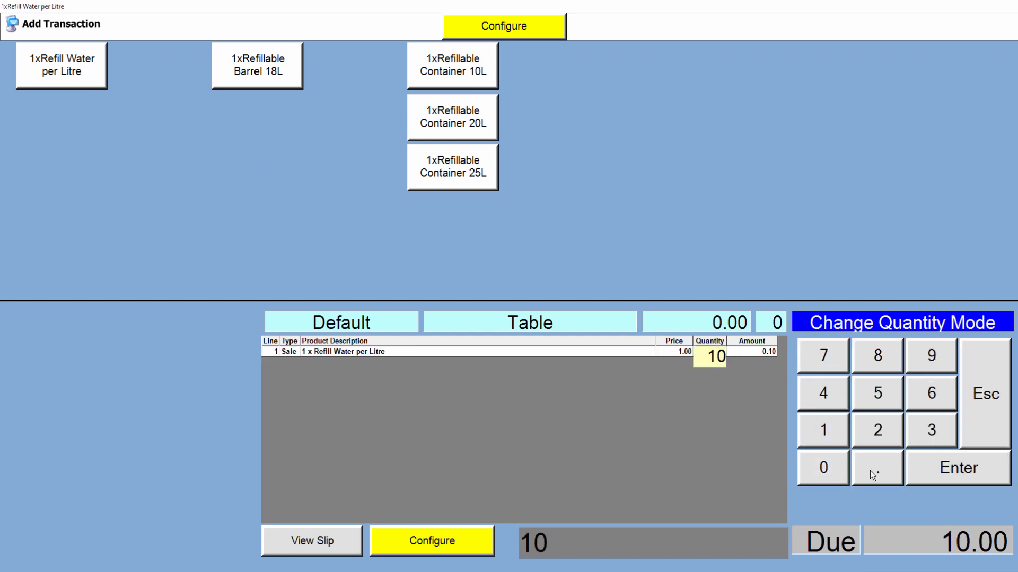
{"action": "left_click", "coordinate": [954, 468]}
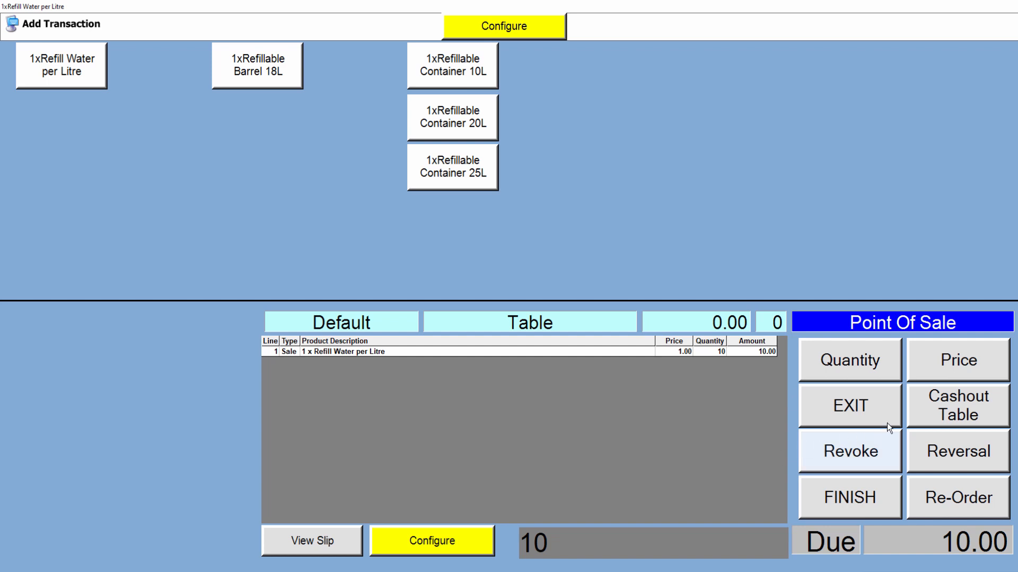
Cash out the 10-litre sale, assigning it to the first existing loyalty customer and agreeing to redeem their balance points.
{"action": "left_click", "coordinate": [952, 406]}
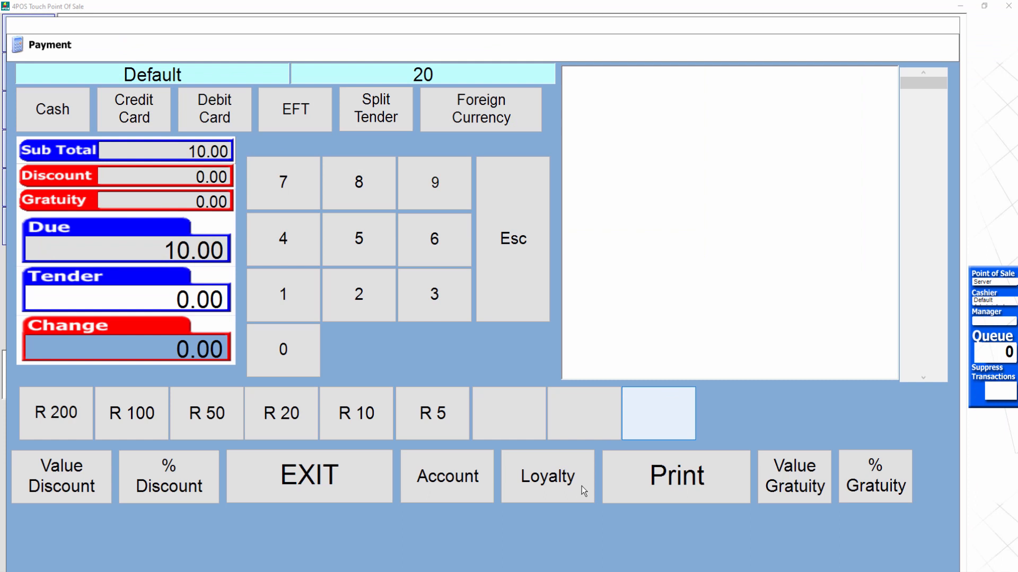
{"action": "left_click", "coordinate": [583, 490]}
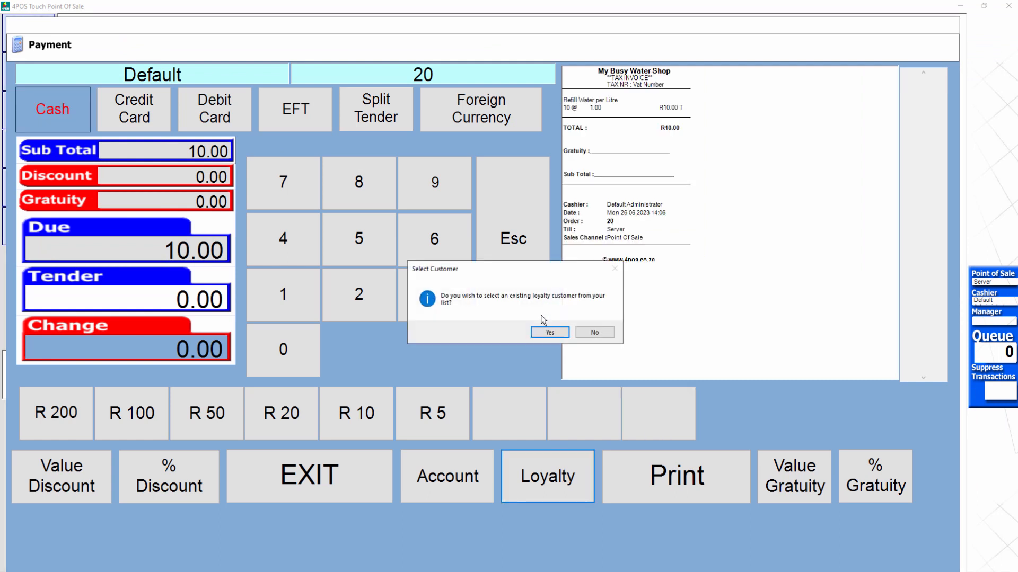
{"action": "left_click", "coordinate": [545, 333]}
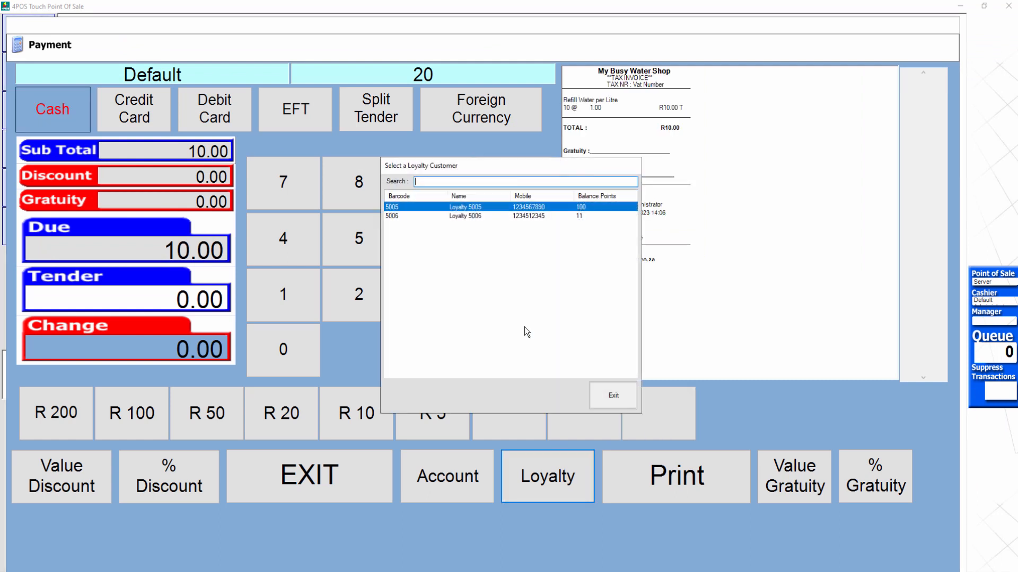
{"action": "double_click", "coordinate": [552, 206]}
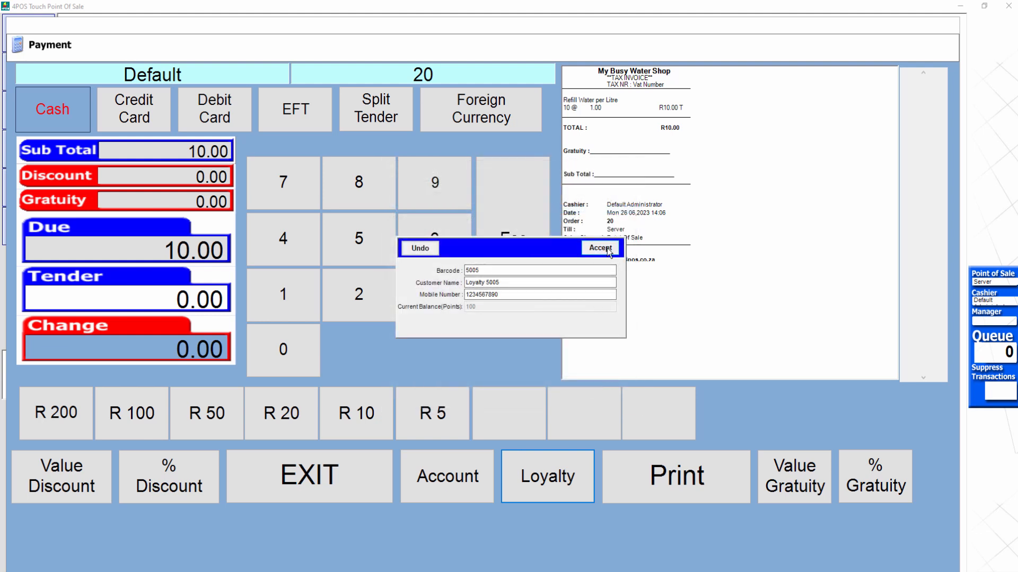
{"action": "left_click", "coordinate": [607, 248]}
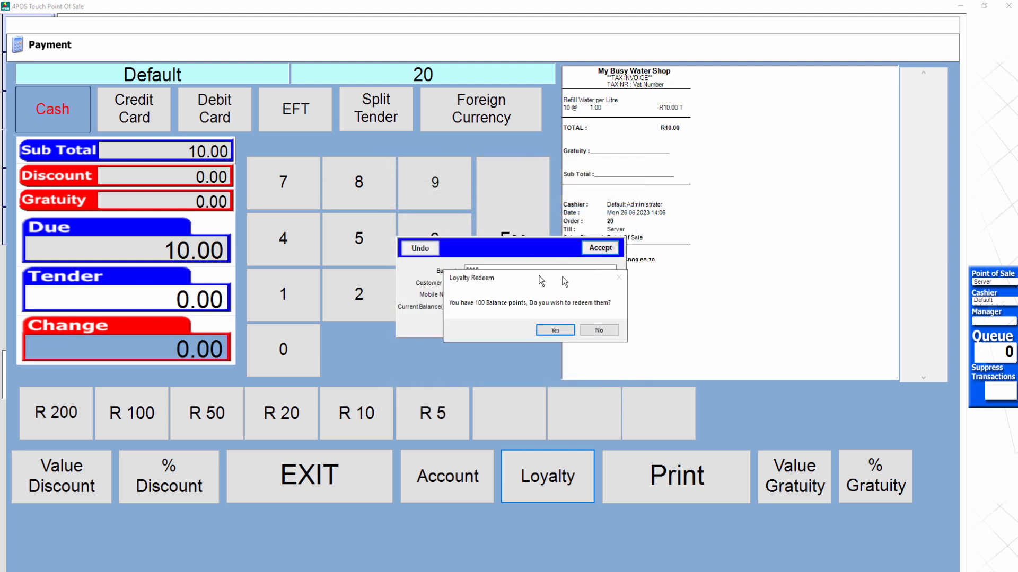
{"action": "left_click_drag", "start_coordinate": [541, 281], "coordinate": [728, 289]}
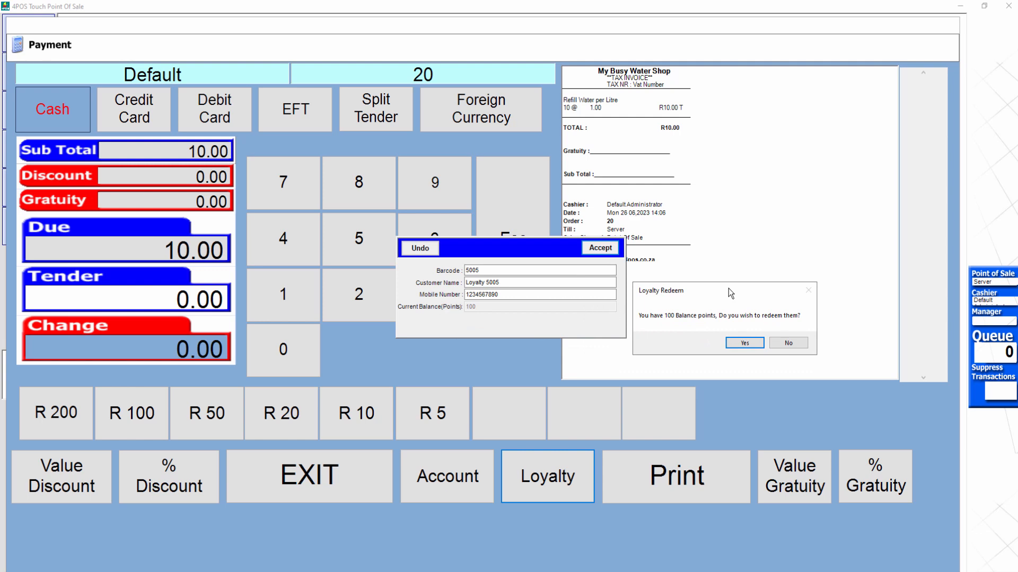
{"action": "left_click", "coordinate": [753, 343]}
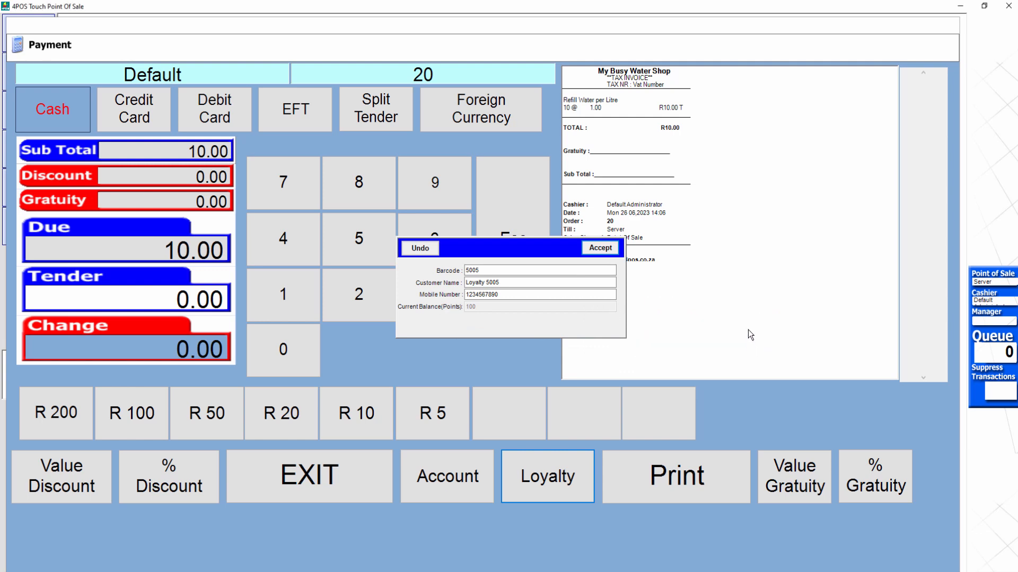